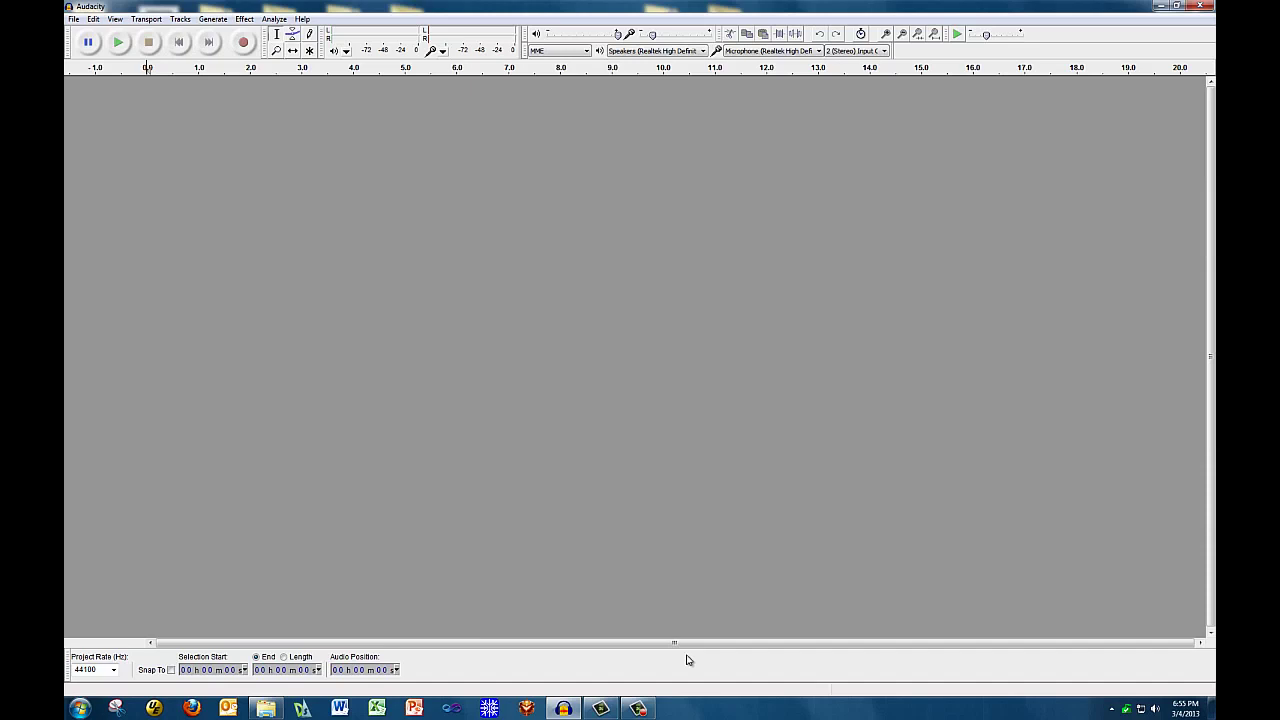
Step: Open HIGH_PASS_MaD_YouShouldNotBeHere.mp3 through File > Open
click(74, 19)
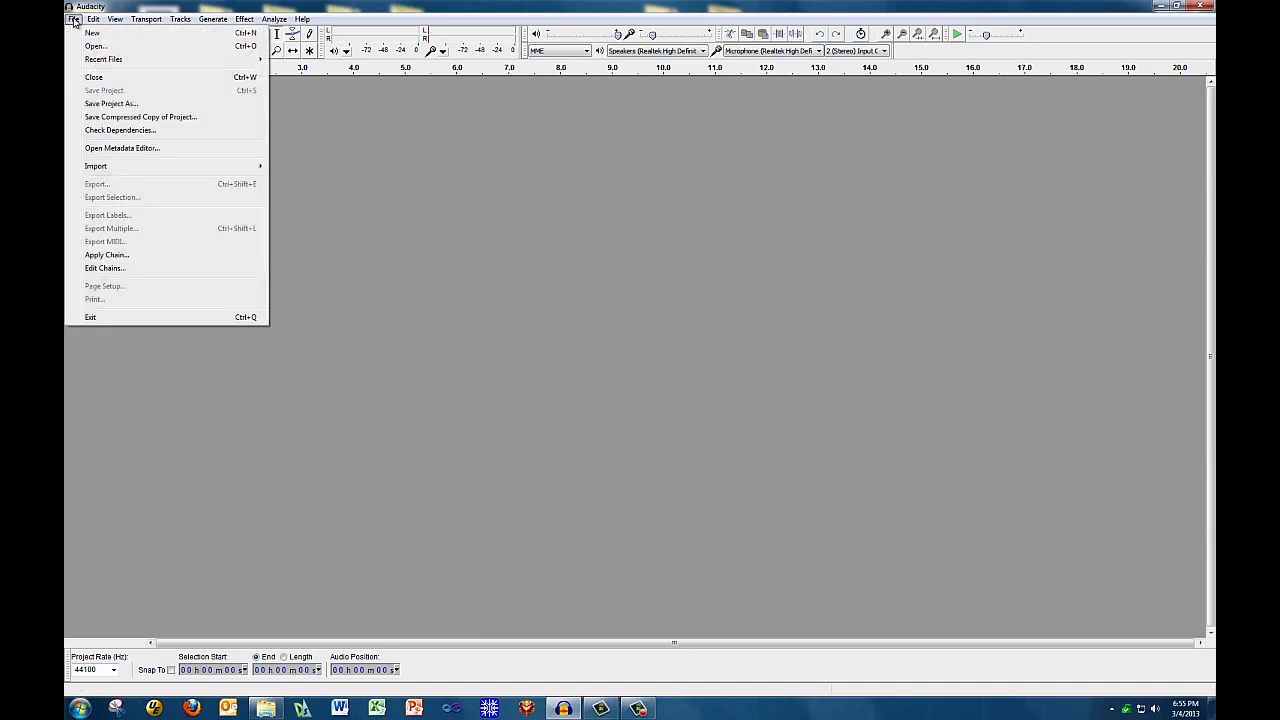
click(127, 50)
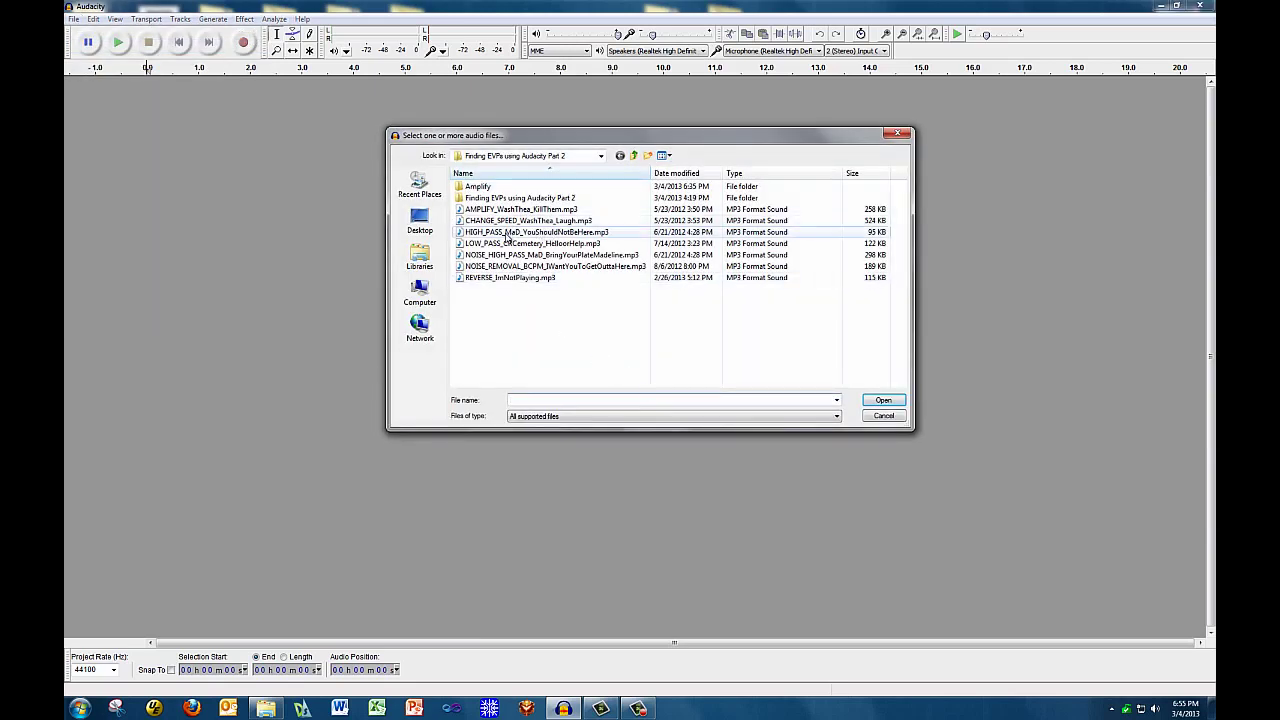
click(533, 234)
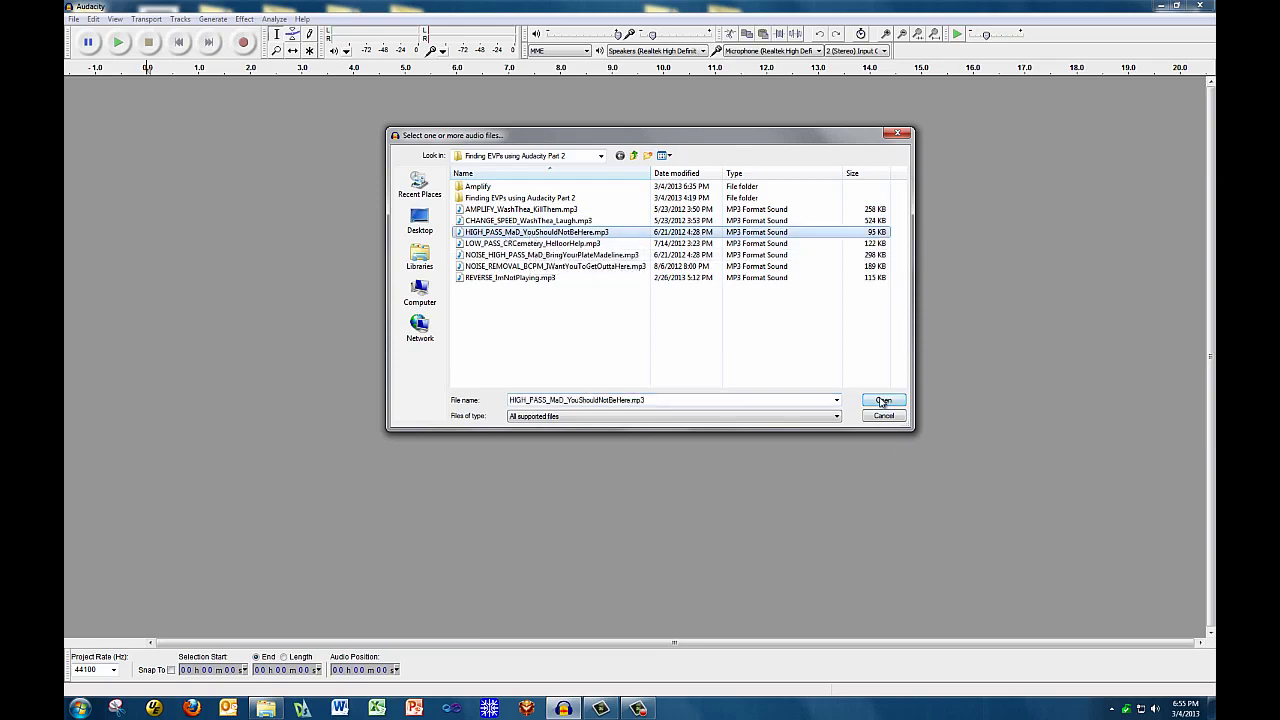
click(883, 401)
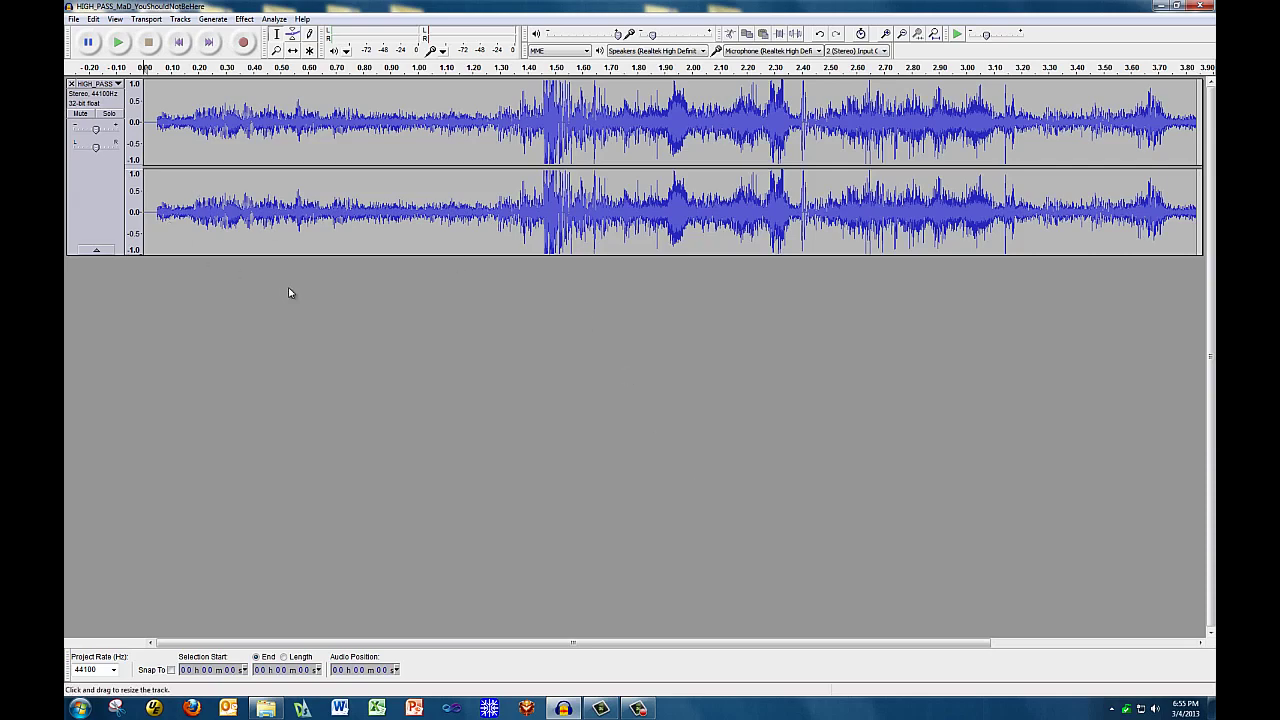
Step: Split the stereo track into left and right, then delete the right-channel track
drag(292, 255, 309, 471)
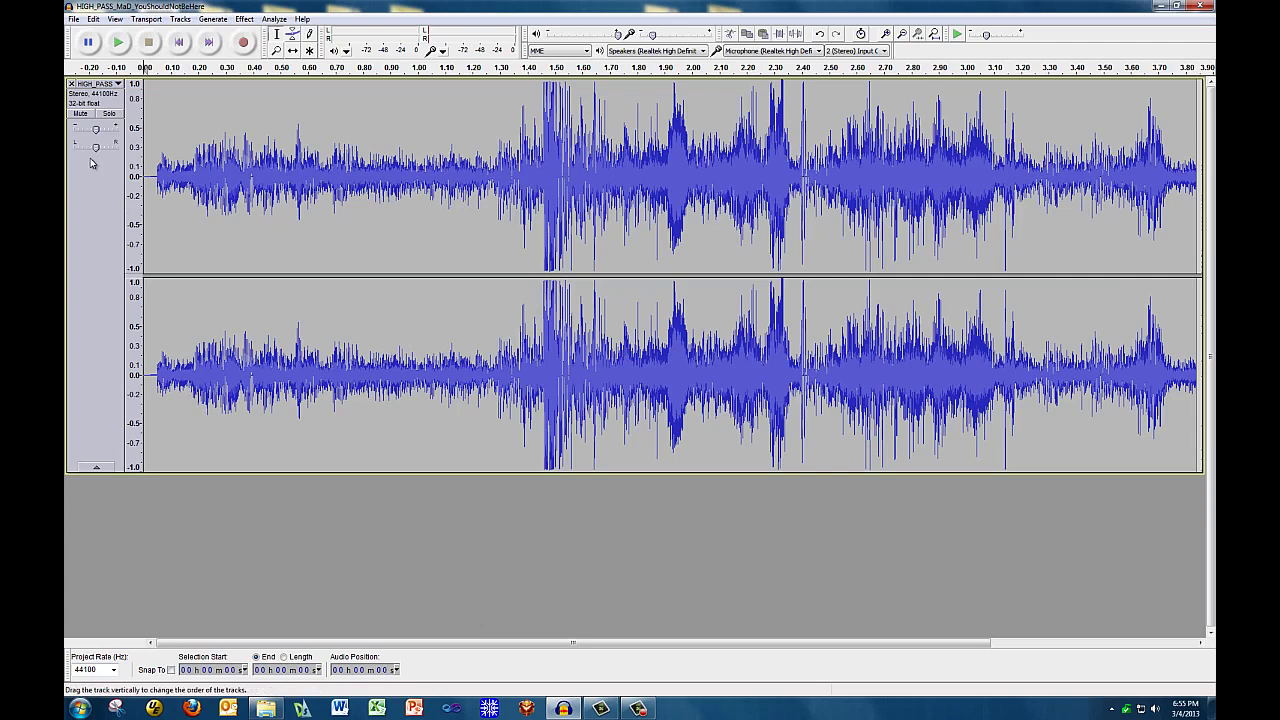
click(118, 84)
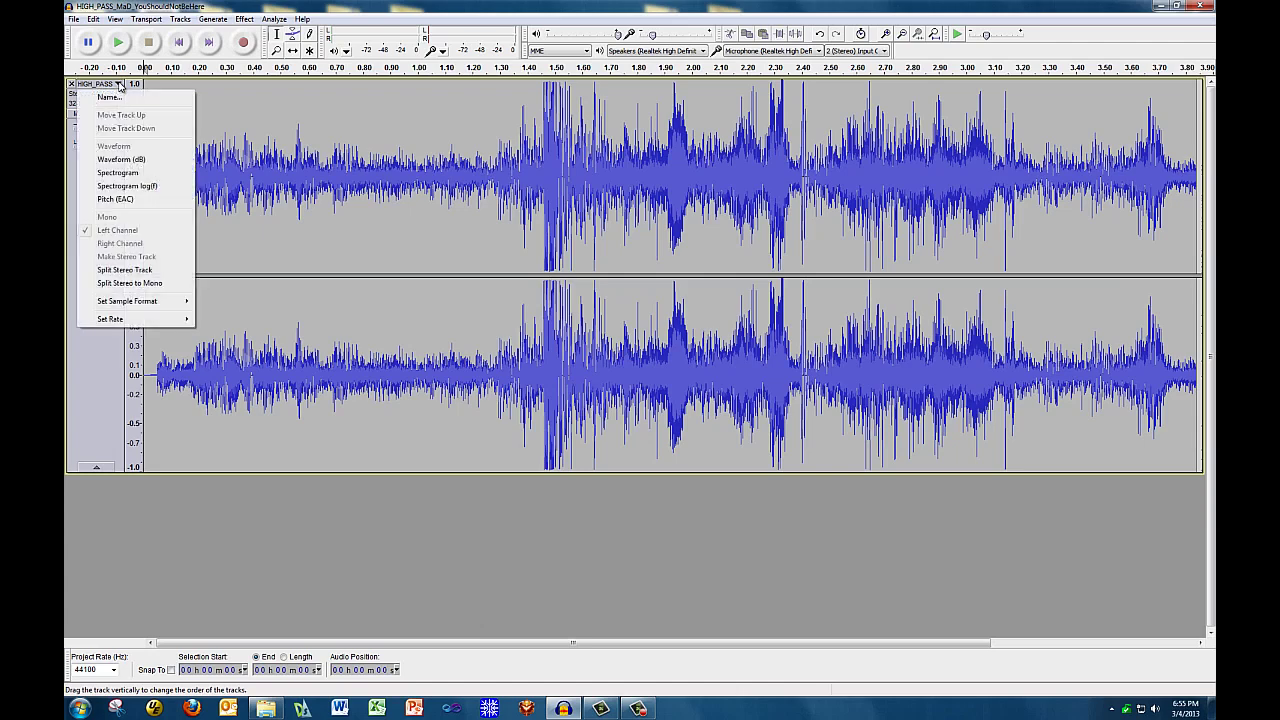
click(124, 270)
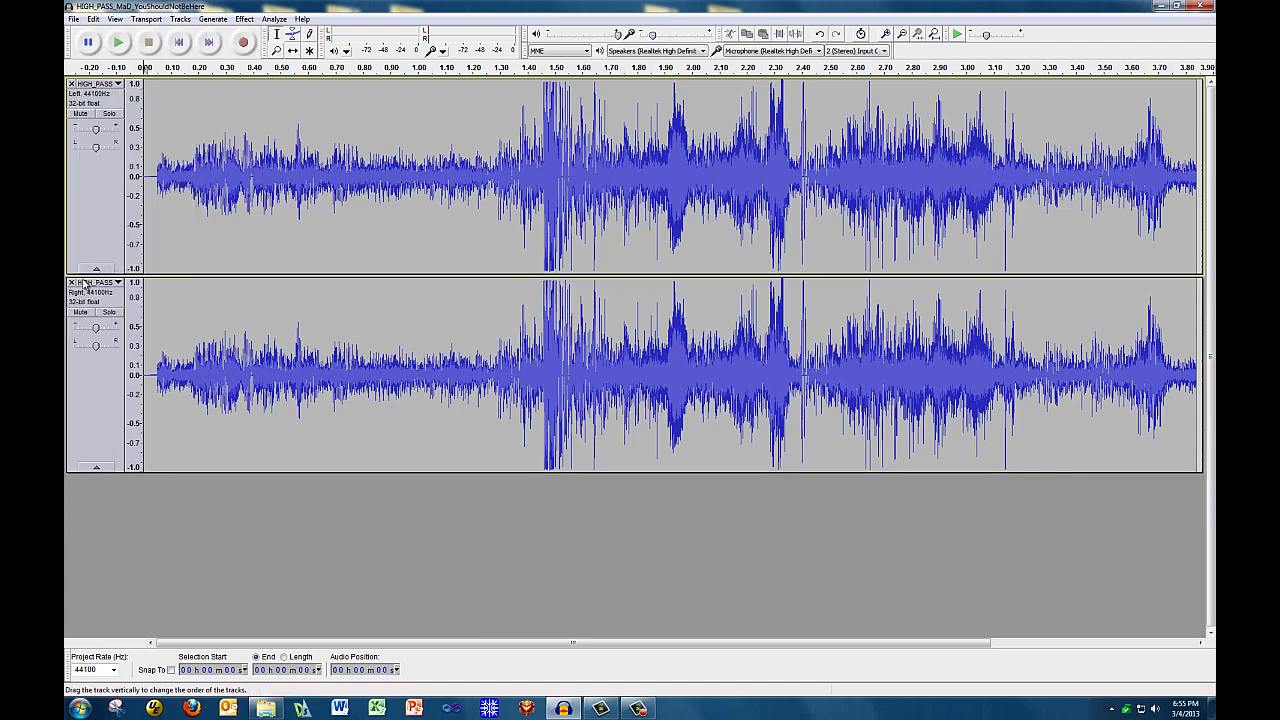
click(71, 284)
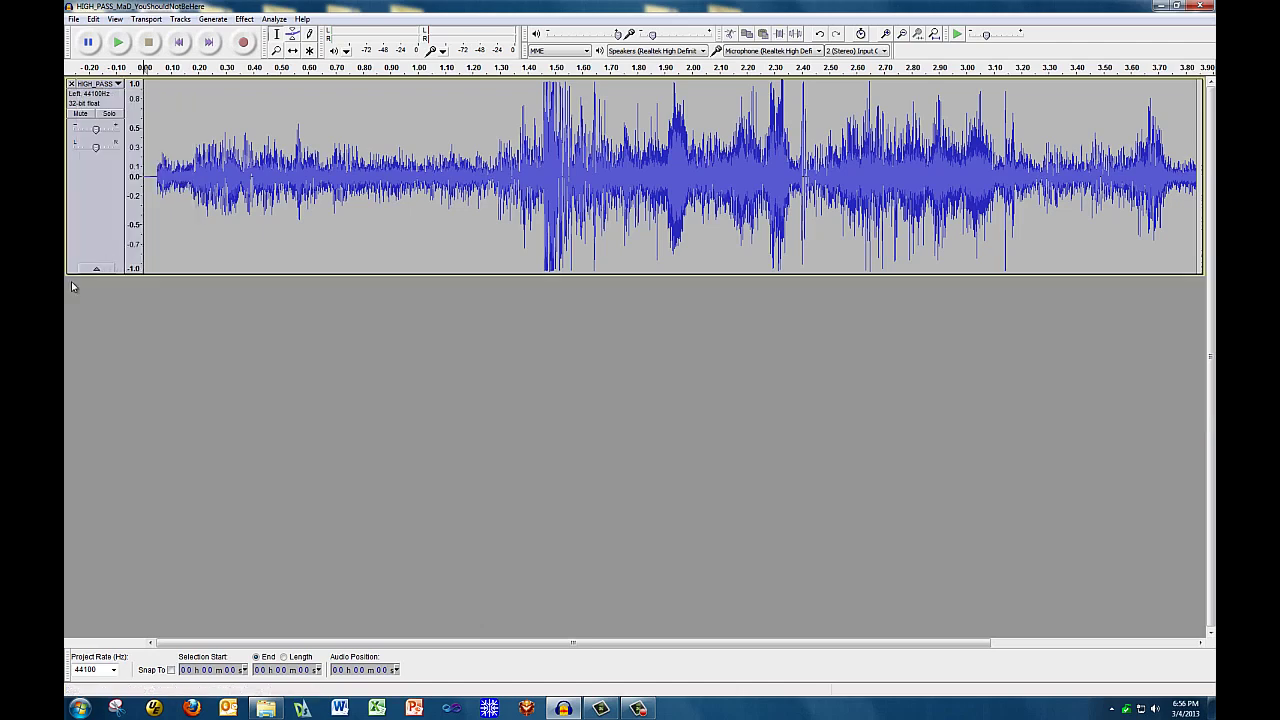
Step: Set the remaining track to Mono and enlarge it to fill the window
click(110, 84)
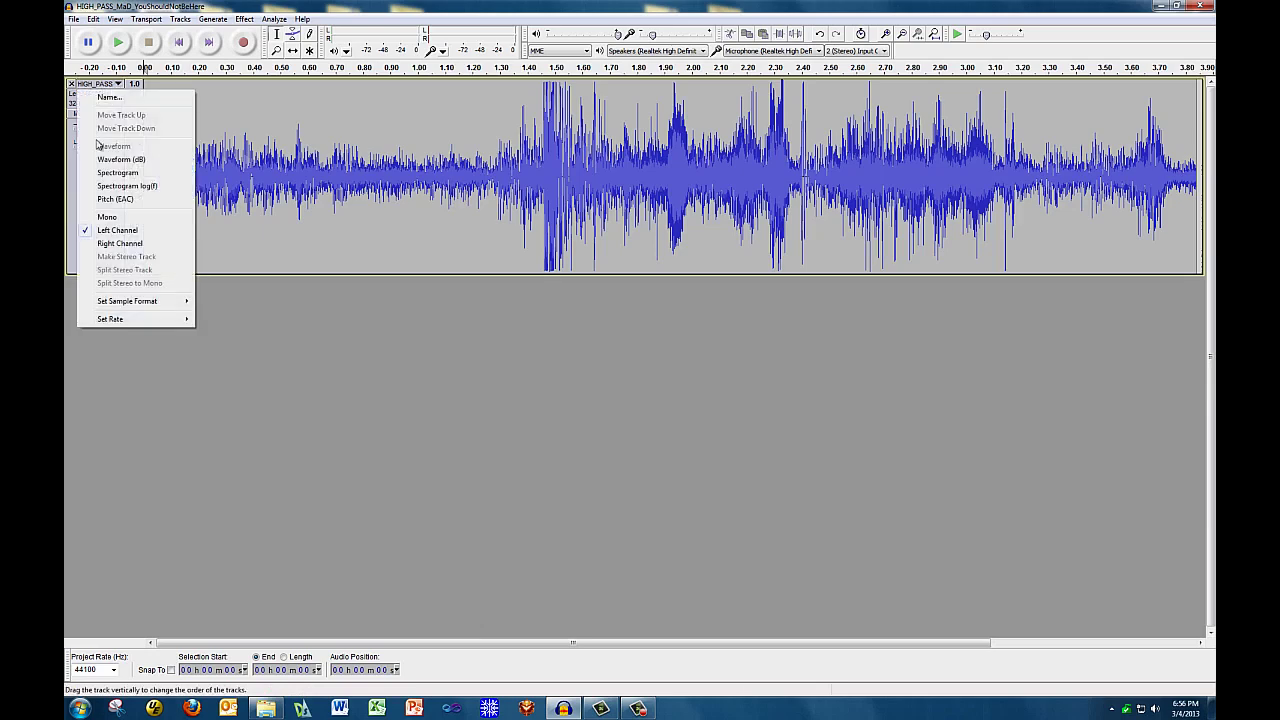
click(110, 218)
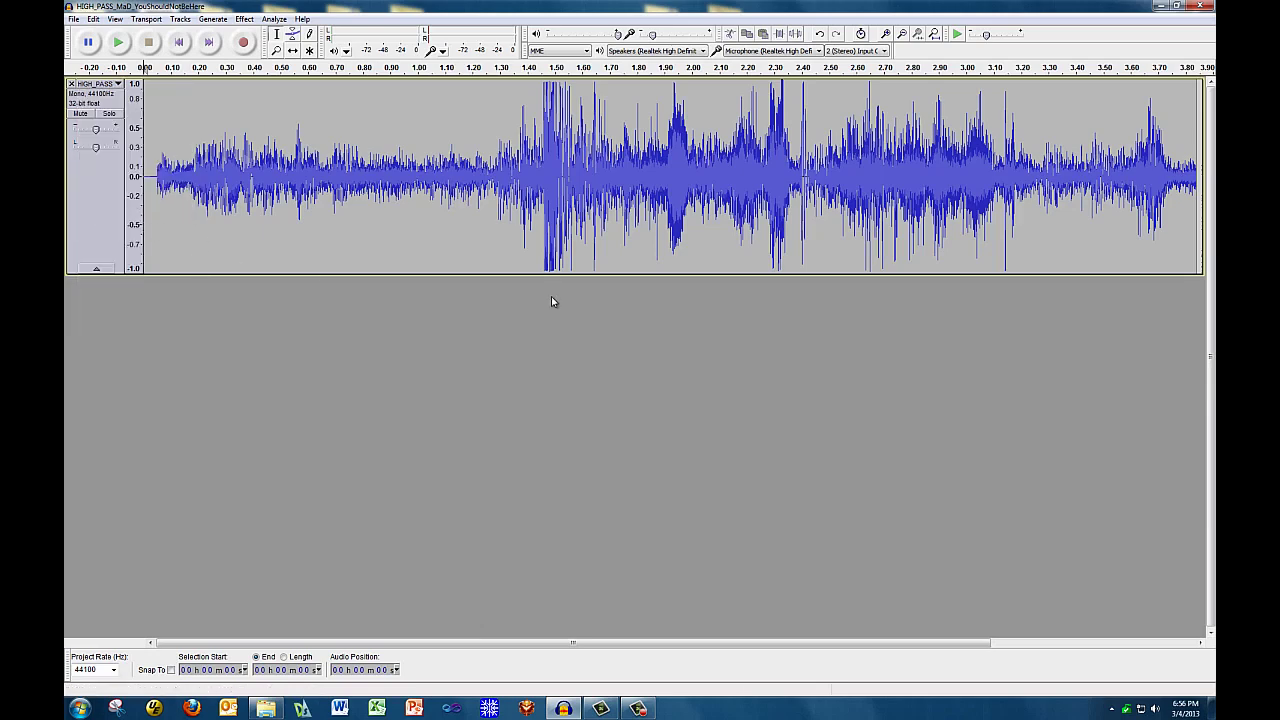
drag(554, 276, 575, 445)
drag(594, 591, 597, 634)
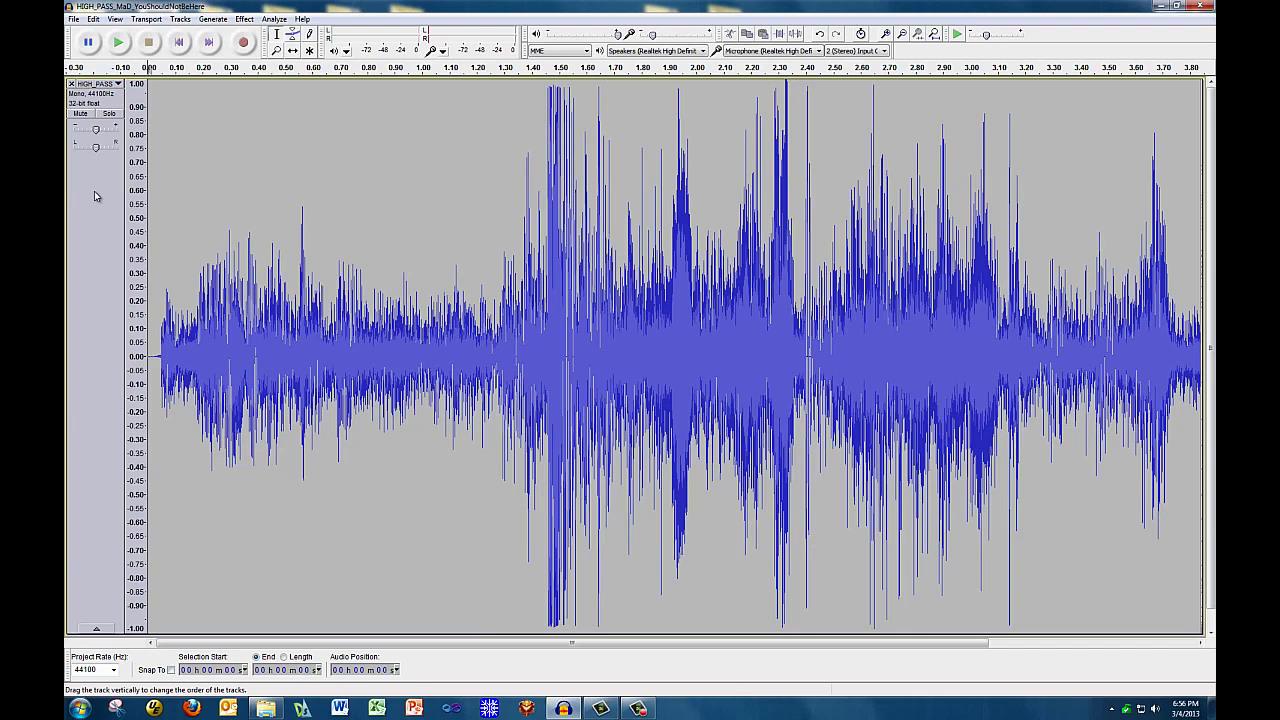
click(119, 42)
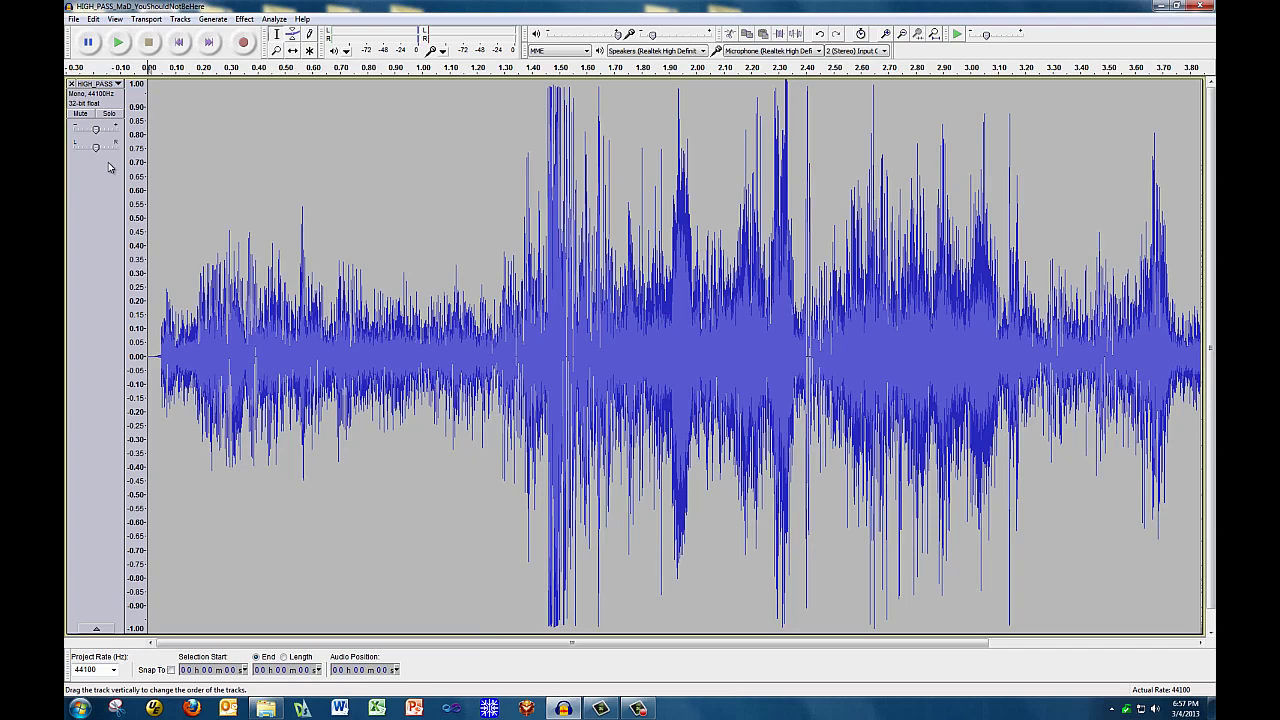
click(120, 44)
drag(500, 245, 892, 248)
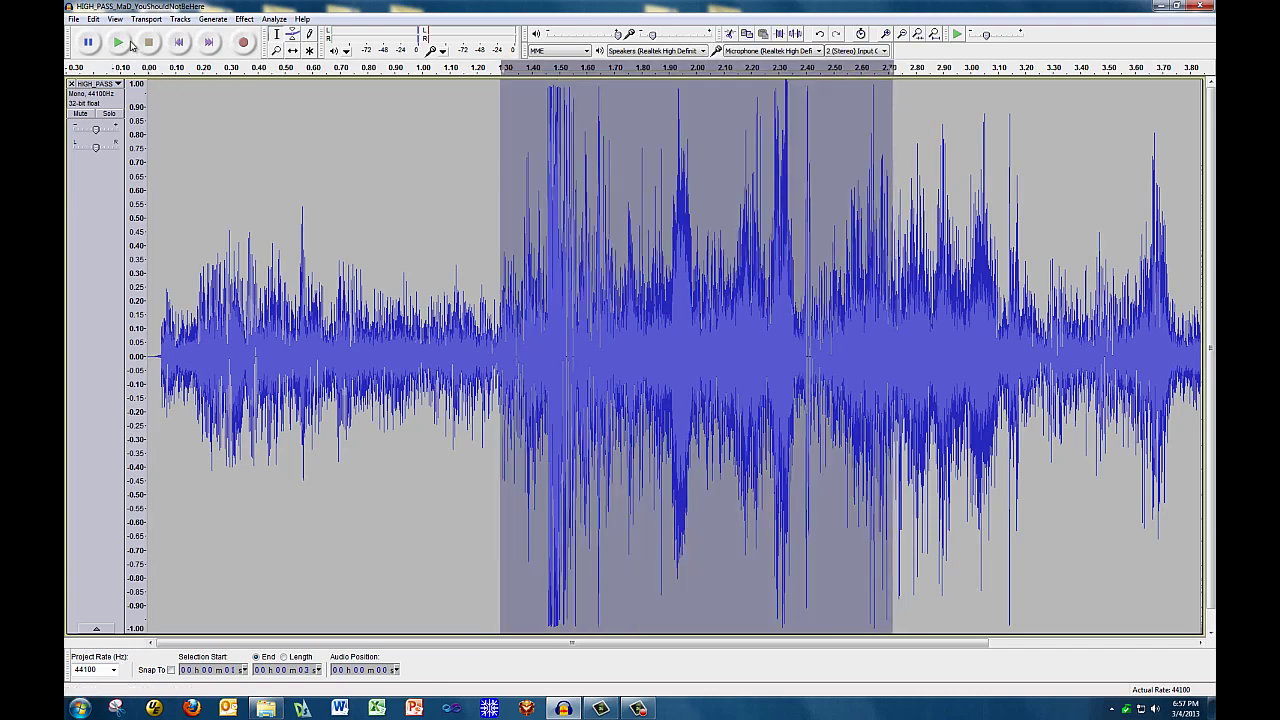
click(122, 44)
drag(497, 210, 1036, 220)
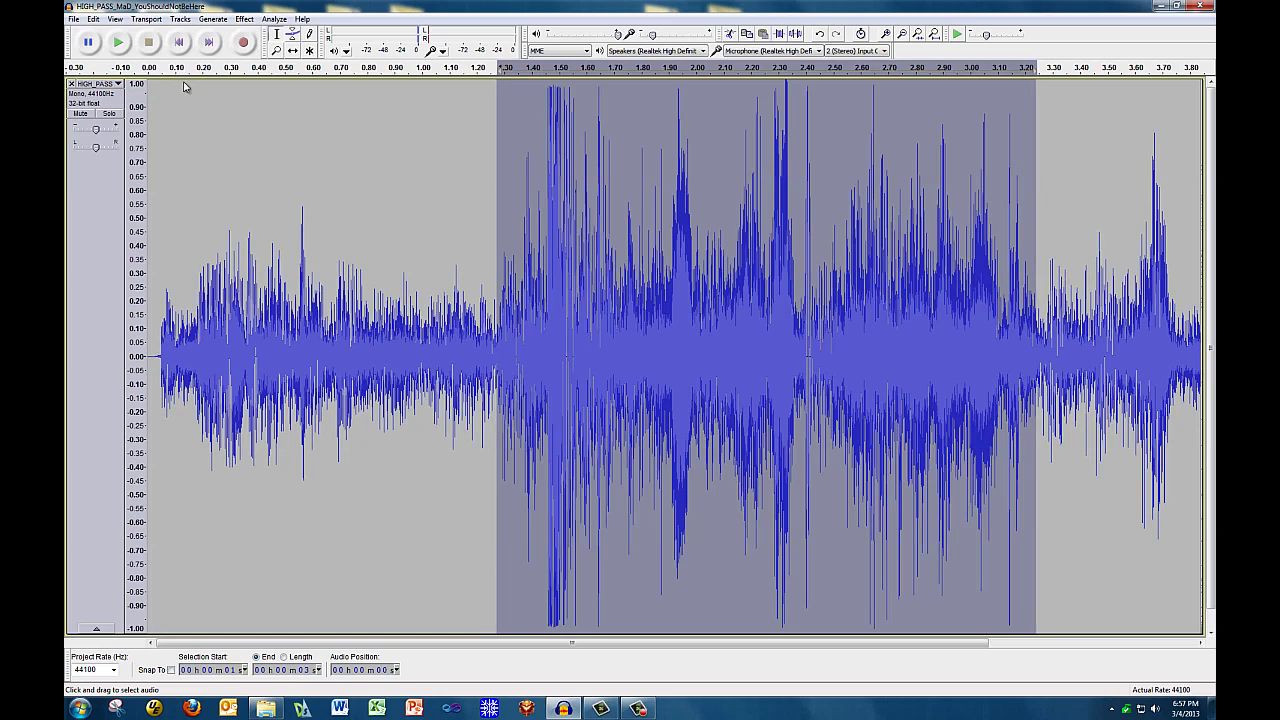
key(space)
click(249, 203)
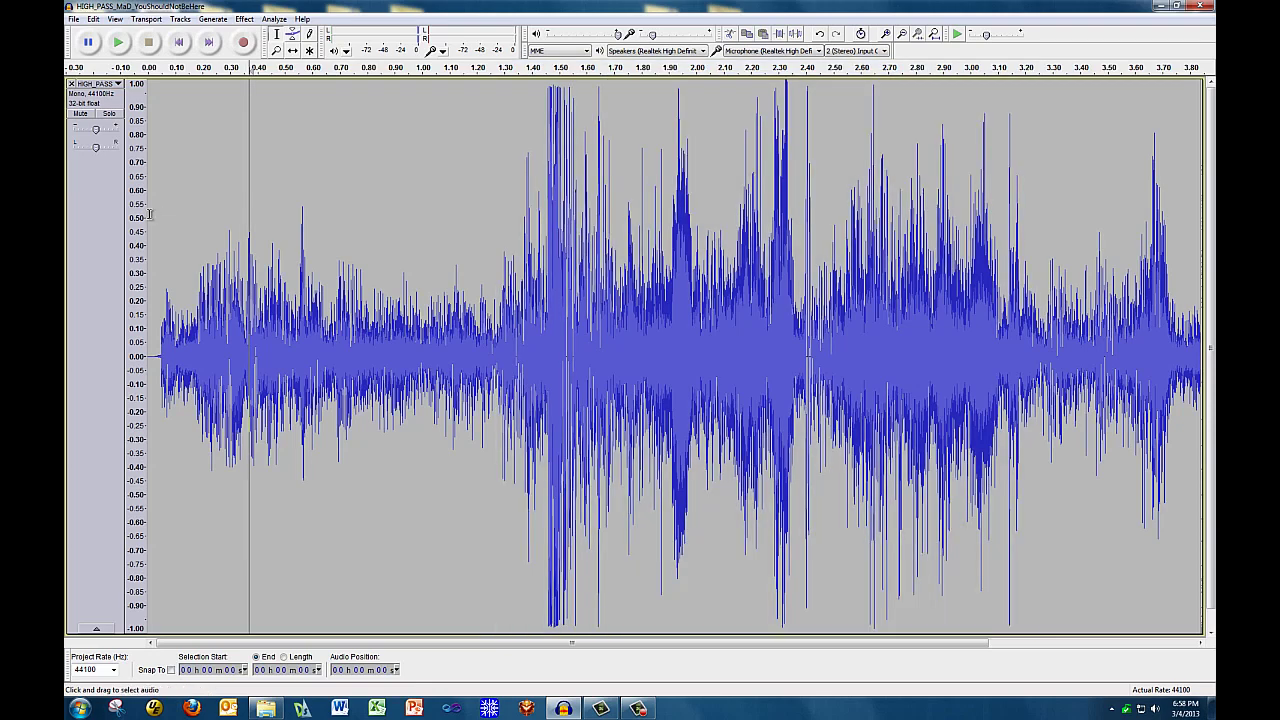
click(149, 213)
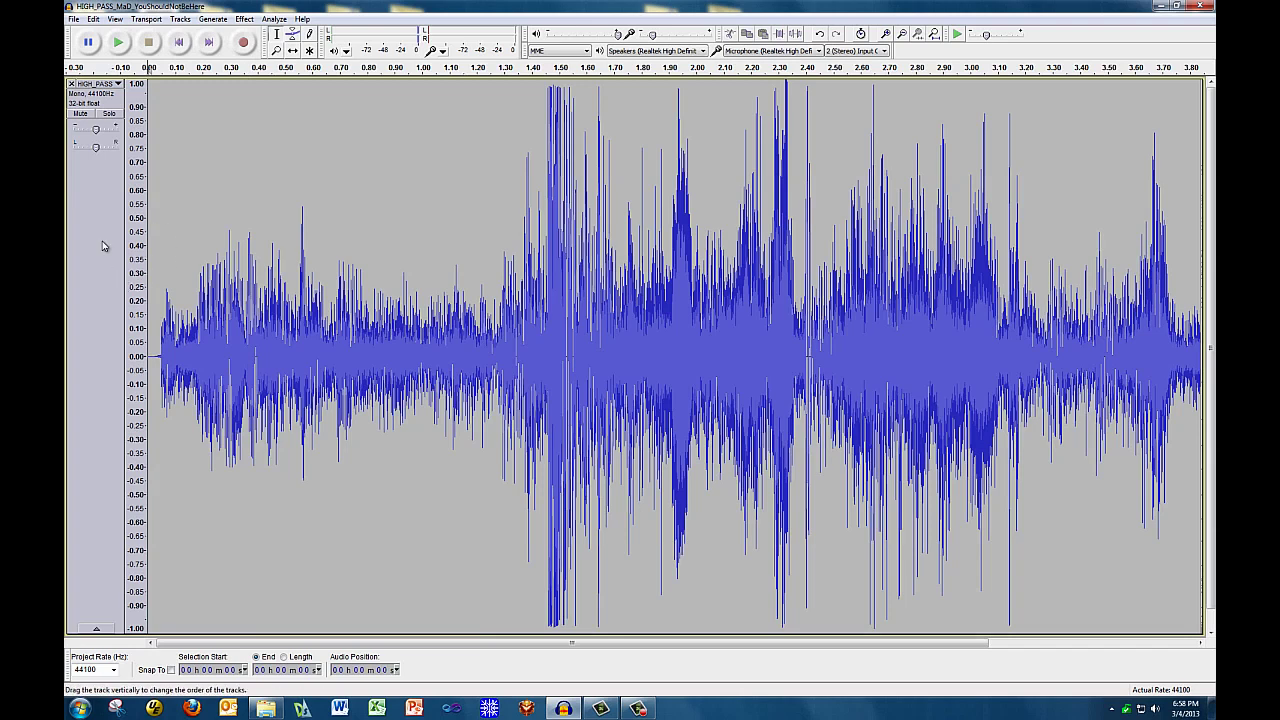
Step: Switch the track's display from Waveform to Spectrogram, showing 0–8 kHz
click(118, 84)
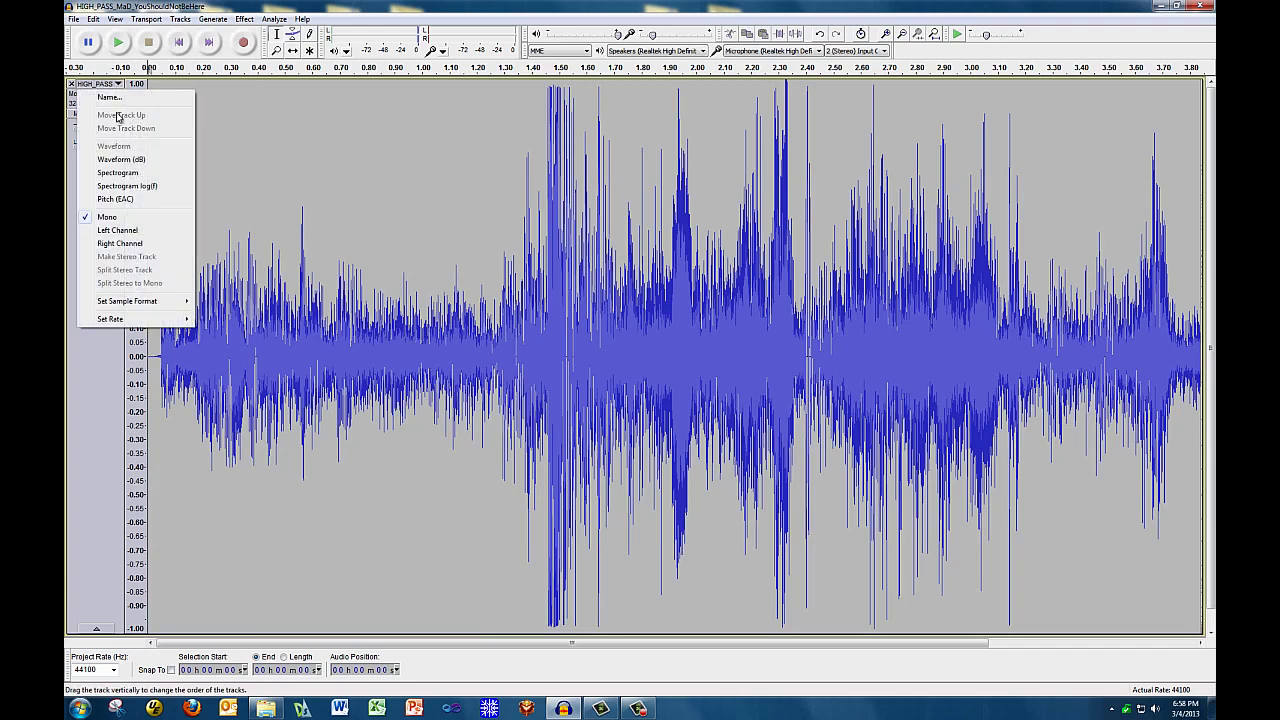
click(113, 184)
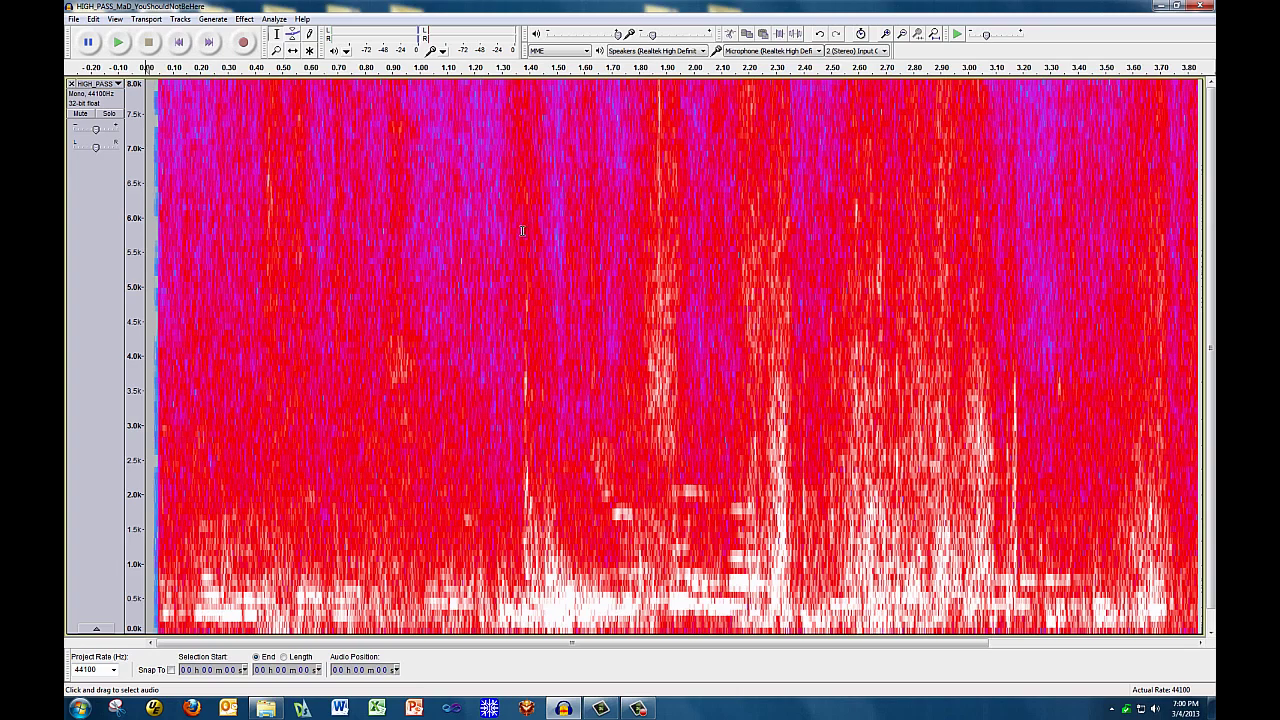
Step: Drag-select 1.4–3.2 s, where the EVP shows as bright bands up to 2 kHz
drag(521, 232, 1028, 239)
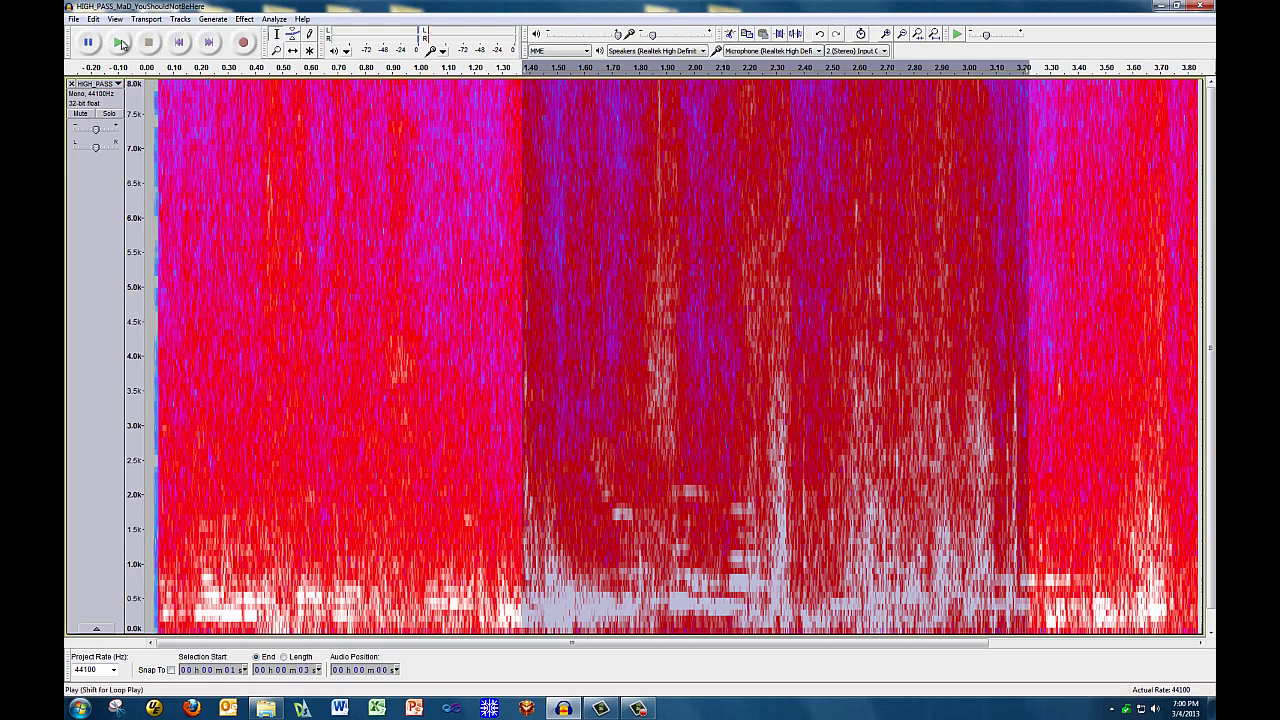
Step: Play the 1.4–3.2 s EVP selection twice
click(121, 44)
click(119, 42)
Step: Select the entire clip with Ctrl+A and open Effect > High Pass Filter
key(ctrl+a)
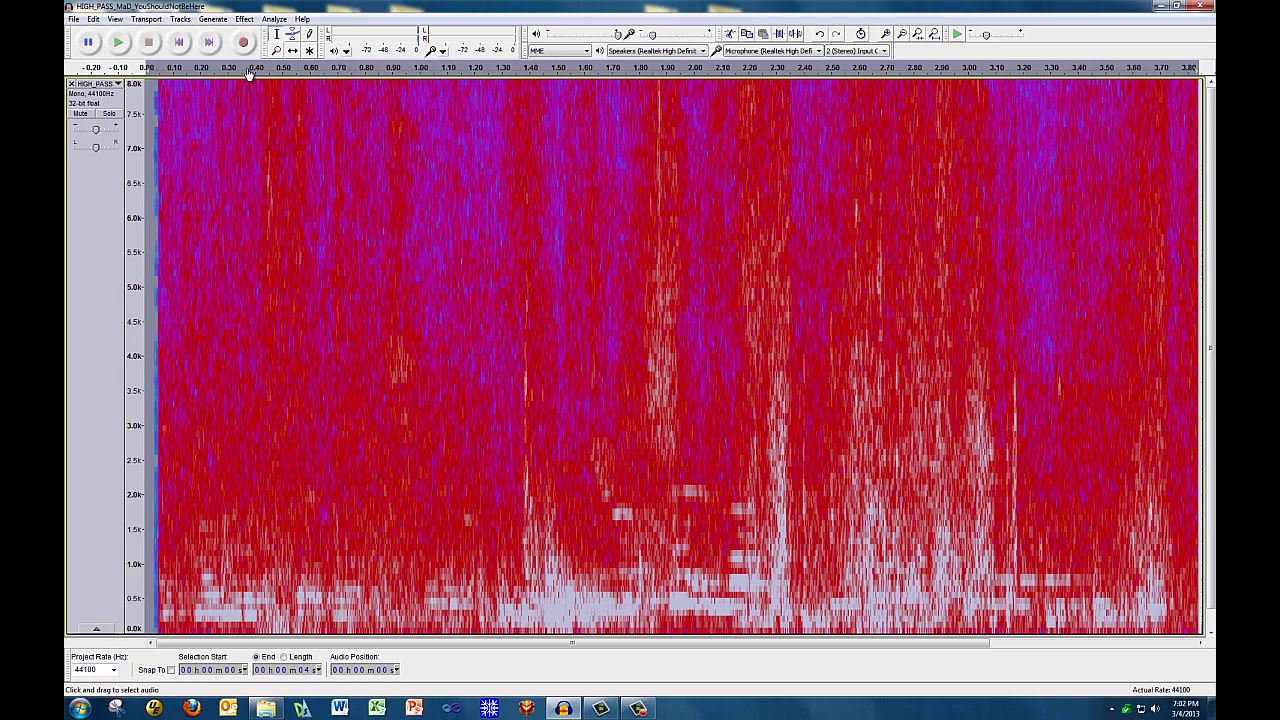
click(245, 19)
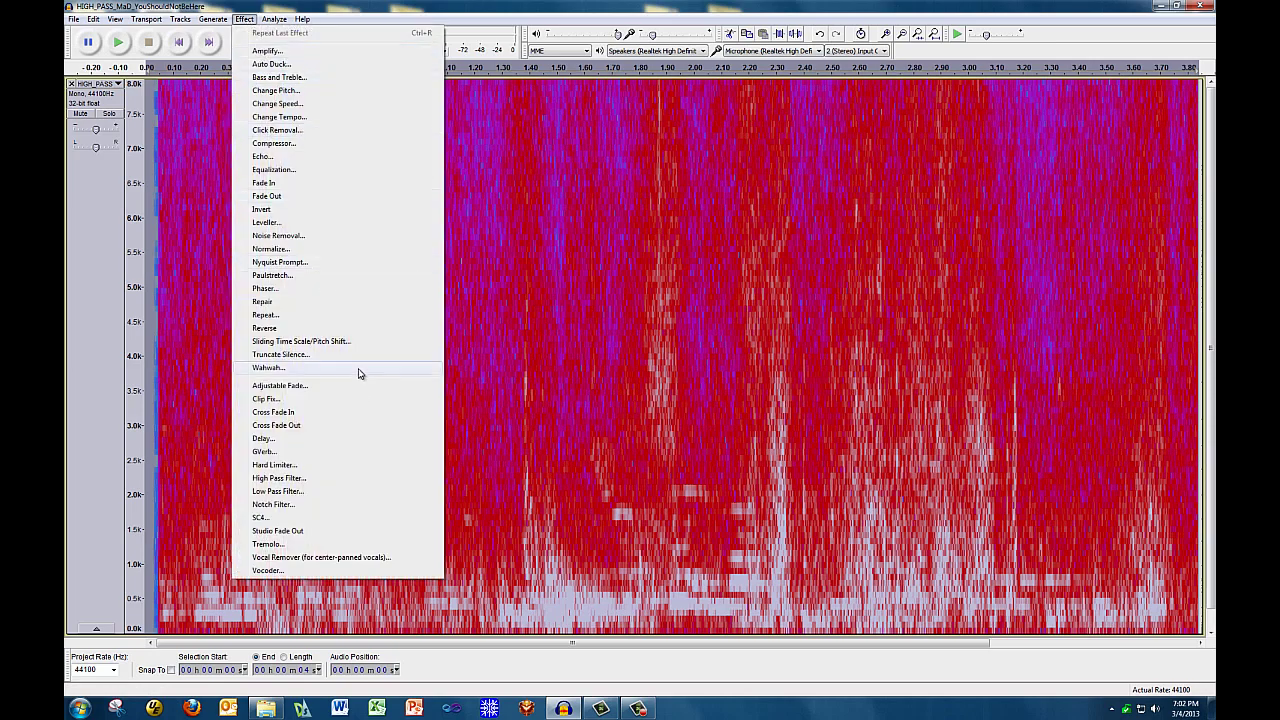
click(316, 483)
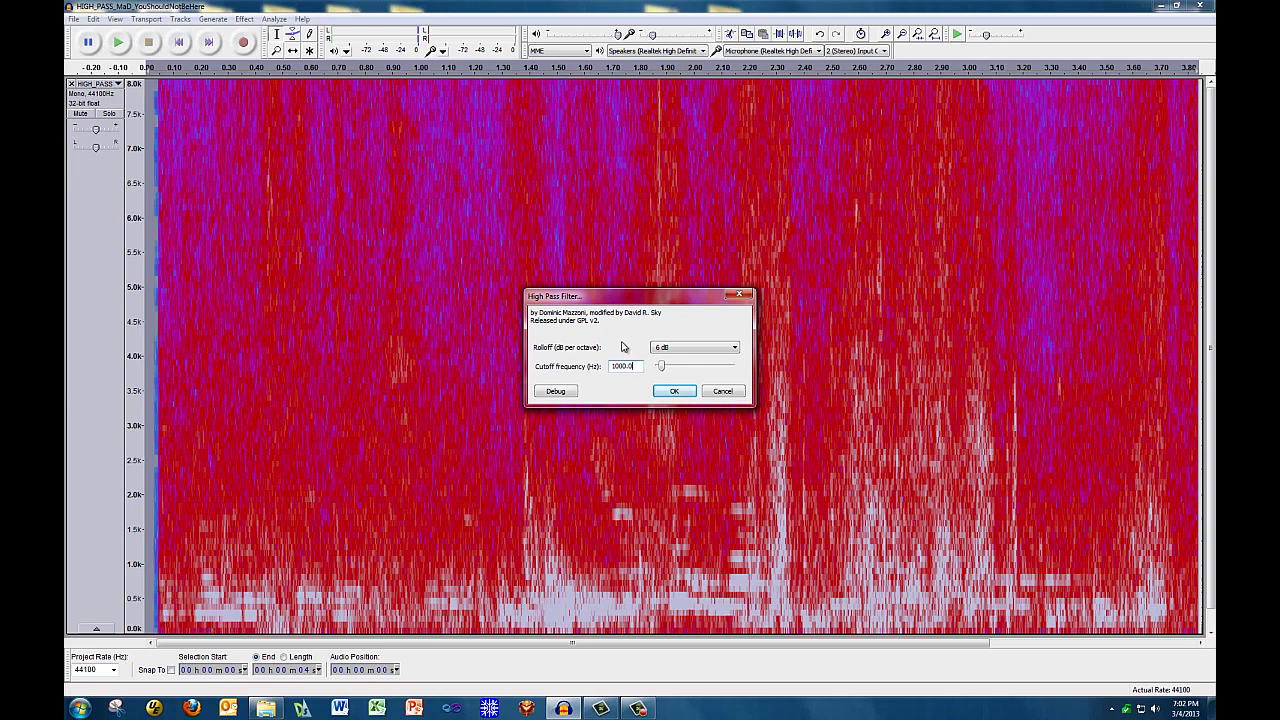
Step: Set the High Pass Filter cutoff to 750 Hz with a 12 dB per octave rolloff
key(ctrl+a)
text(750)
click(702, 349)
click(702, 349)
click(702, 349)
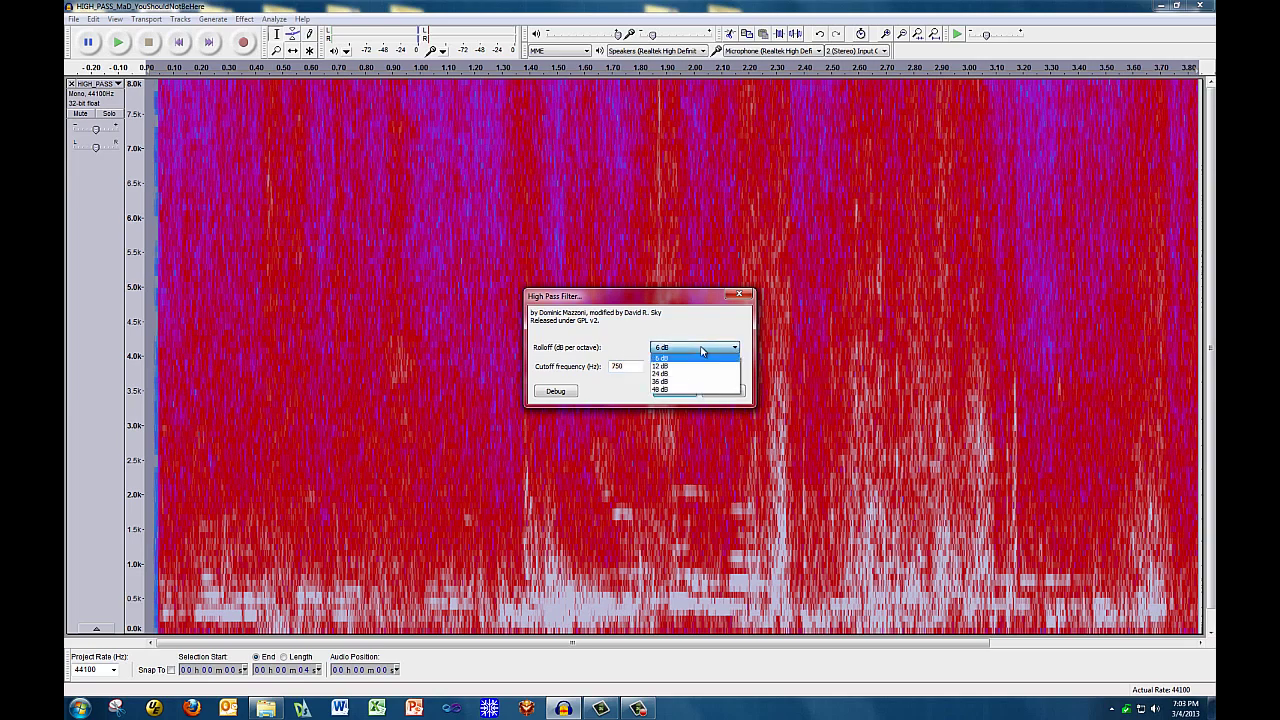
click(686, 320)
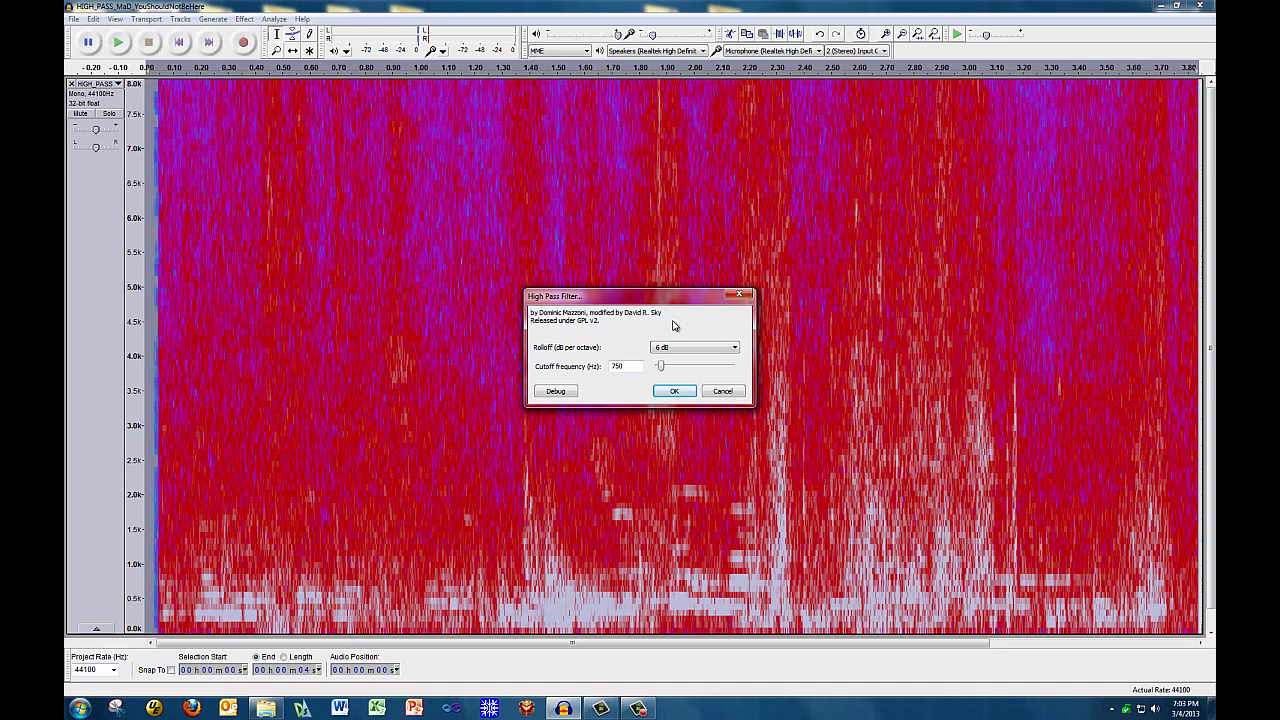
click(677, 347)
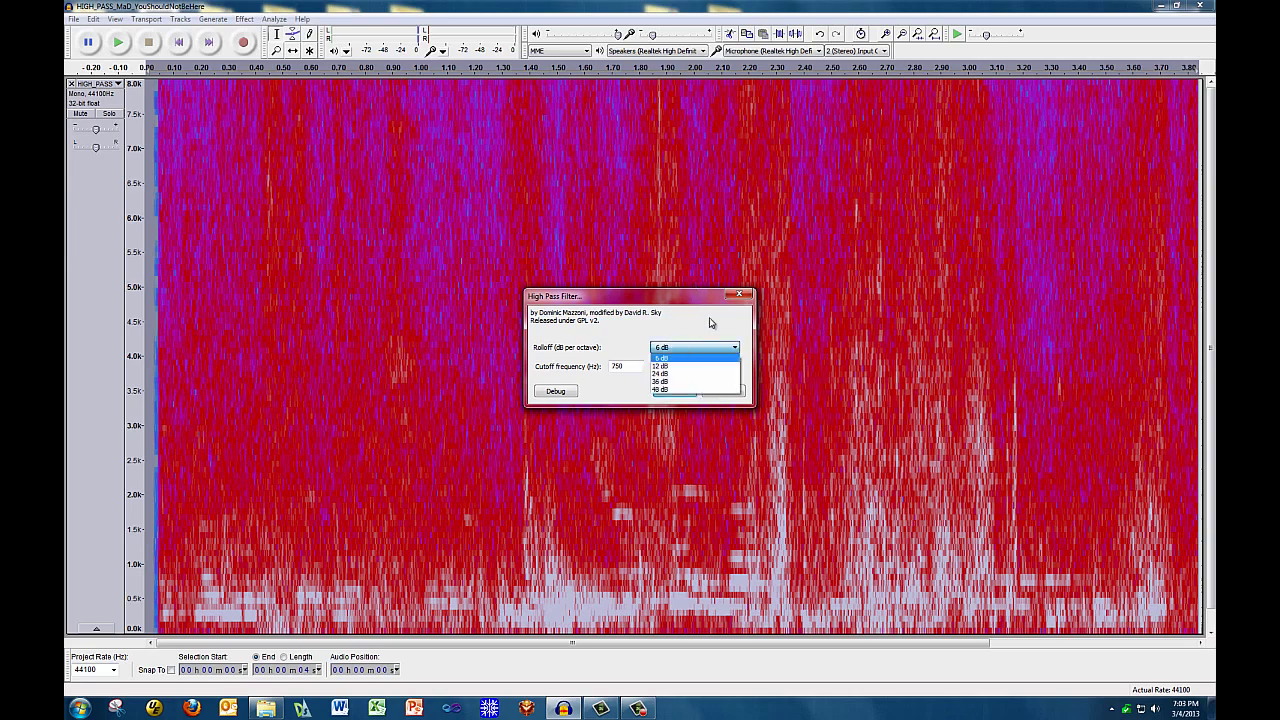
click(692, 366)
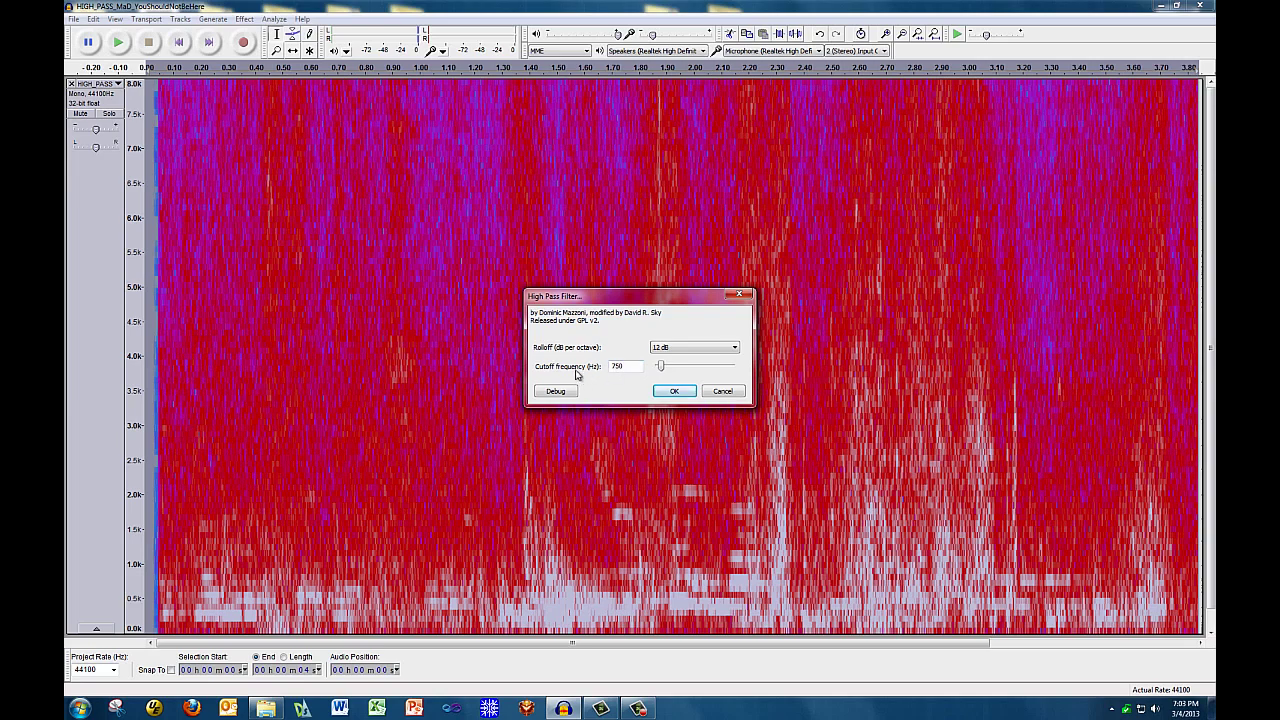
click(676, 392)
Step: Apply the 750 Hz, 12 dB high-pass filter and play the filtered clip
click(676, 392)
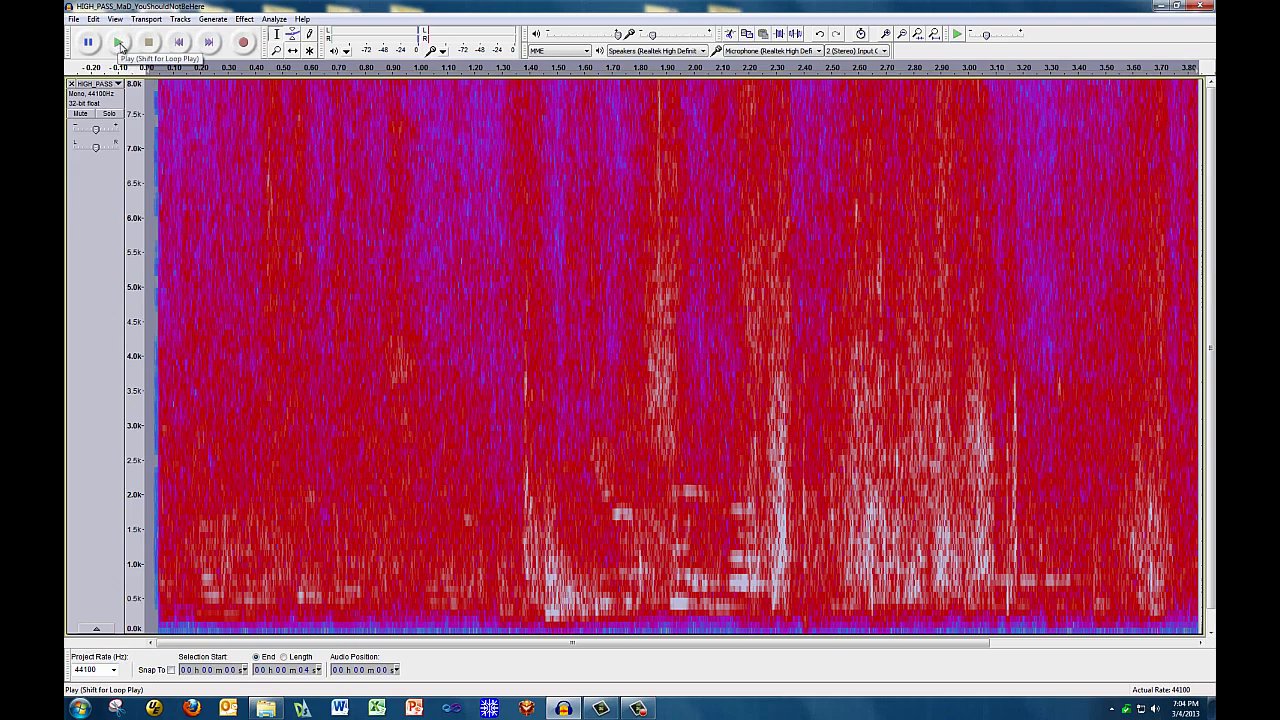
click(120, 45)
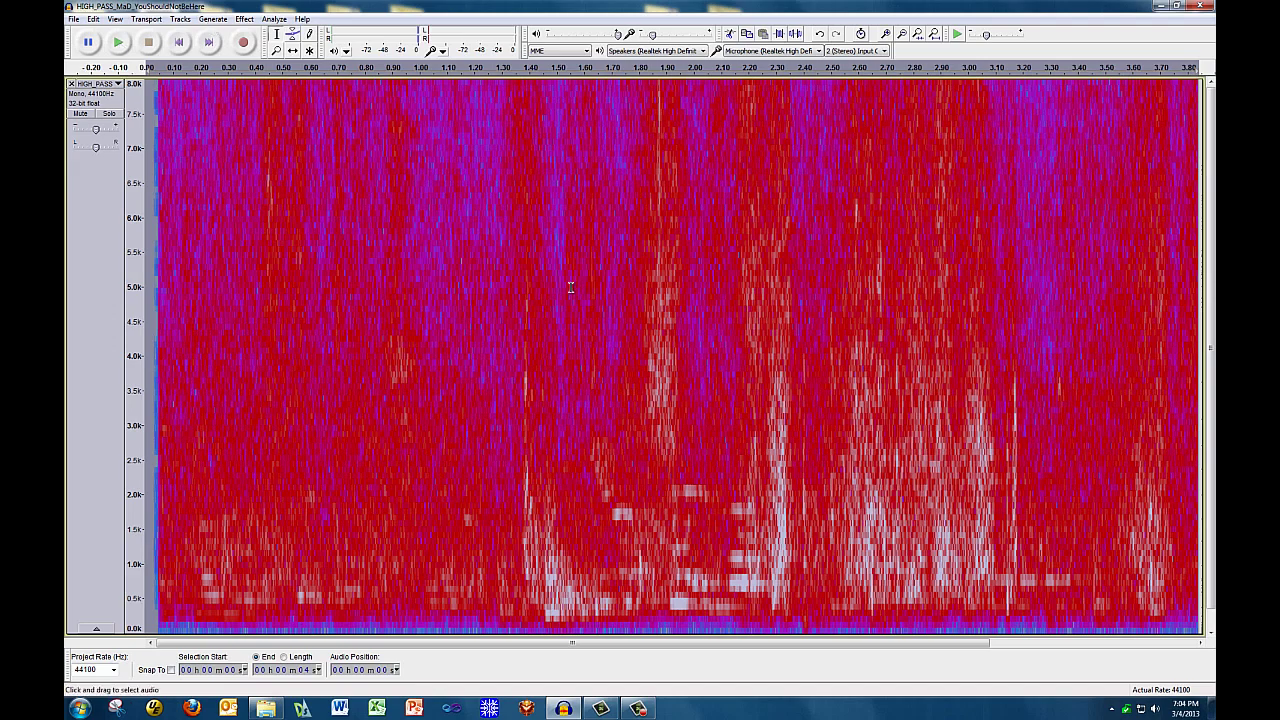
Step: Select 1.4–3.2 s of the filtered clip and play it three times
drag(540, 288, 1036, 288)
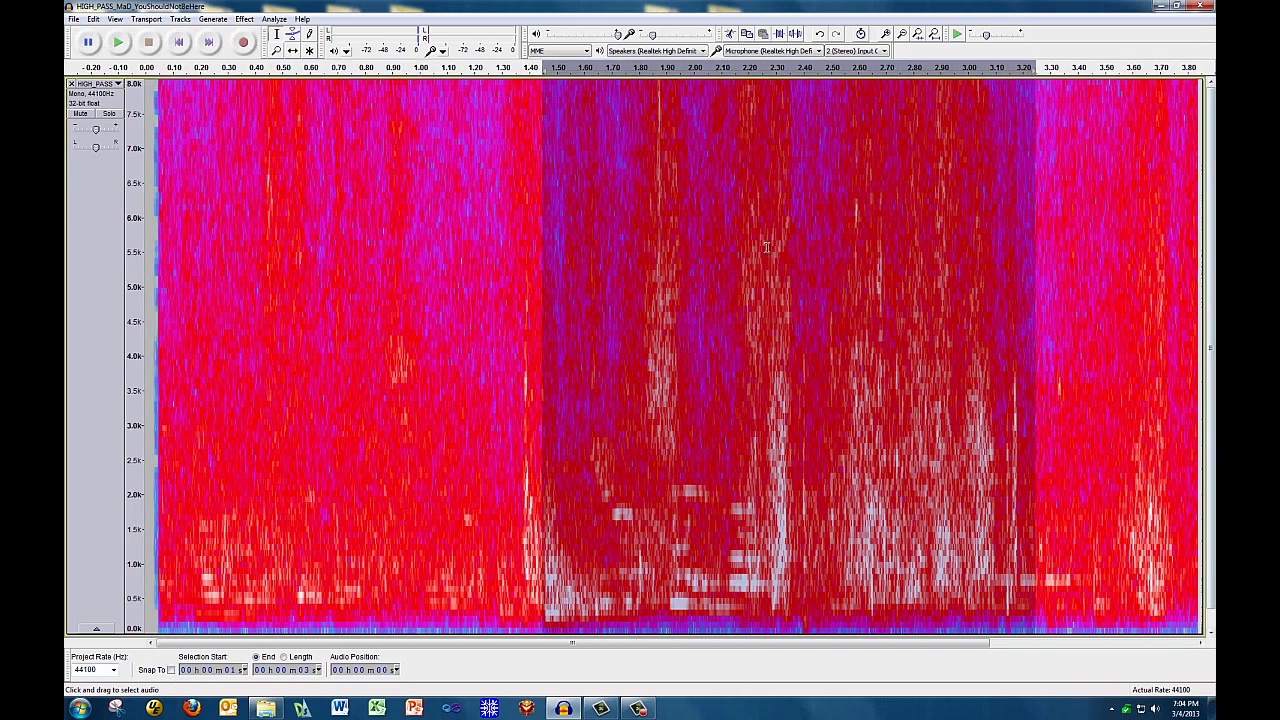
click(120, 44)
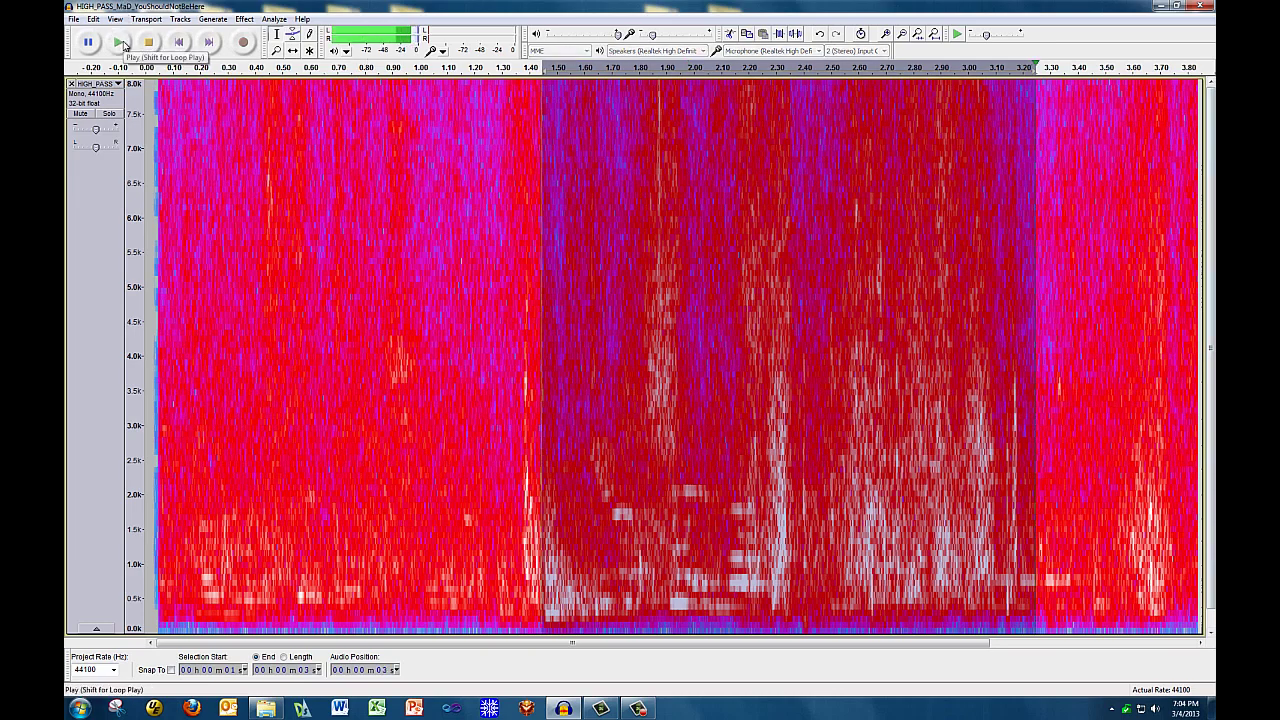
click(120, 43)
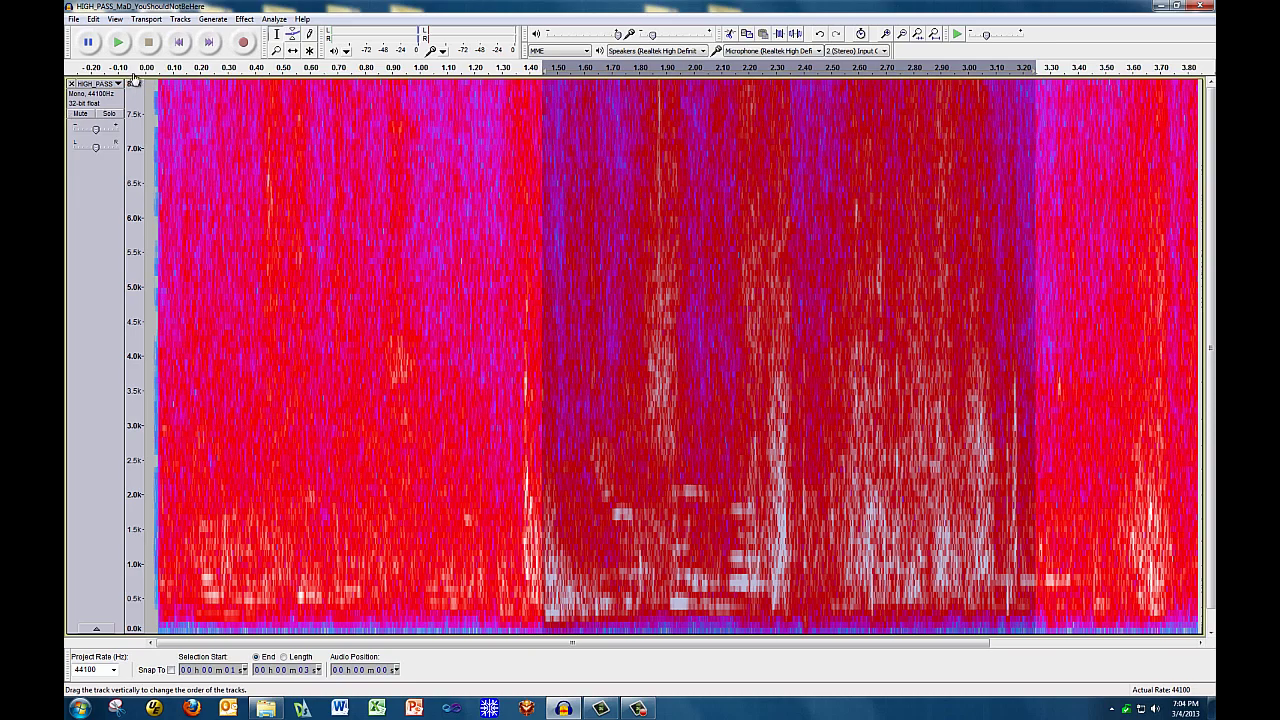
click(119, 43)
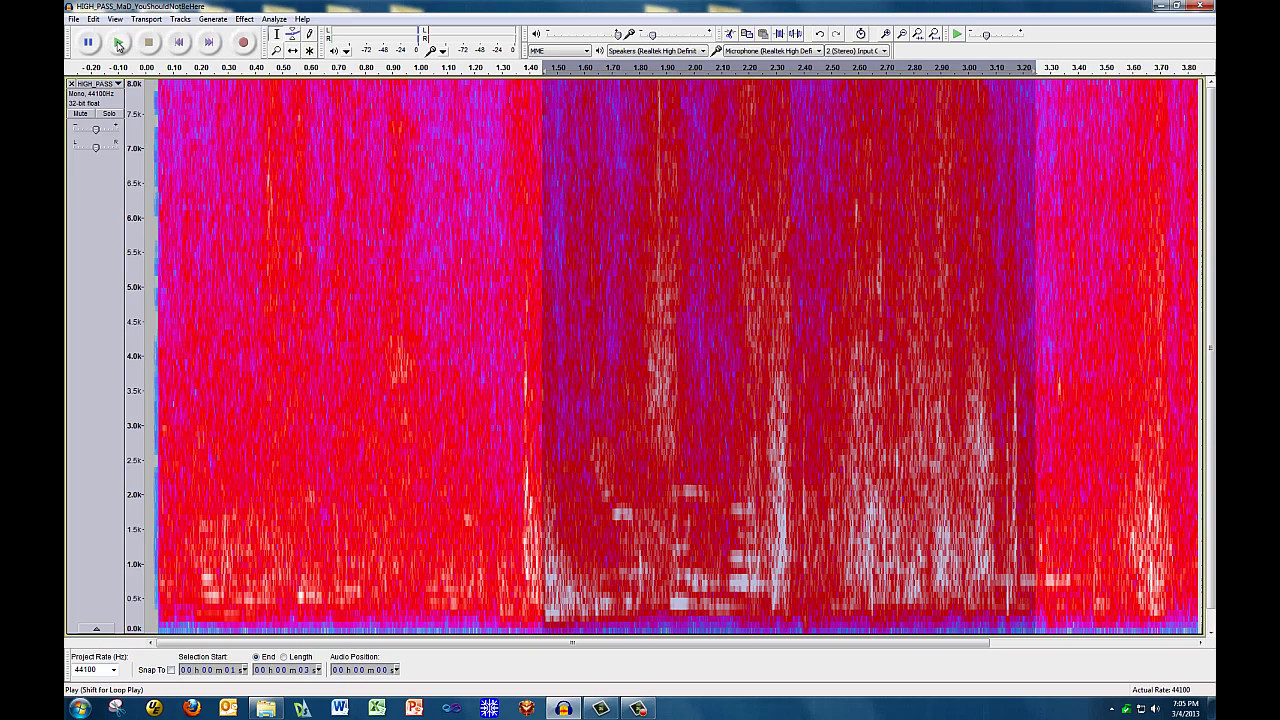
click(80, 20)
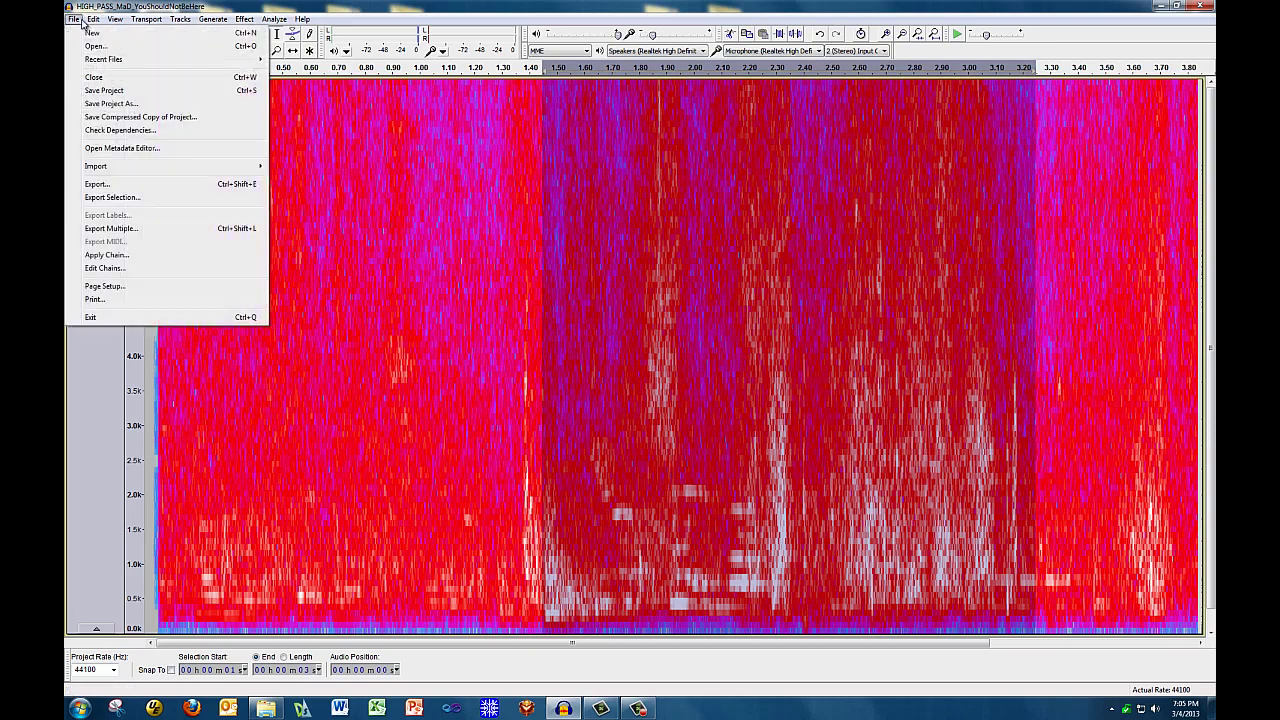
Step: Open File > Export, then cancel the MP3 export dialog without saving
click(136, 186)
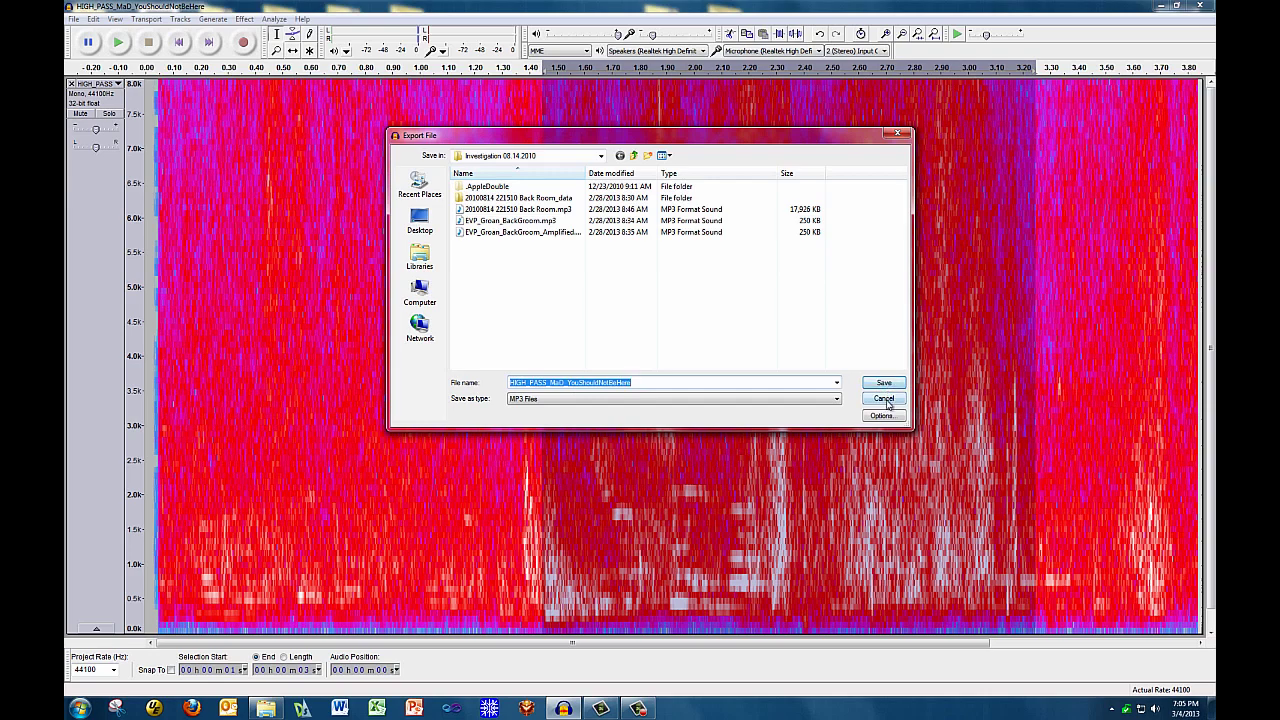
click(887, 404)
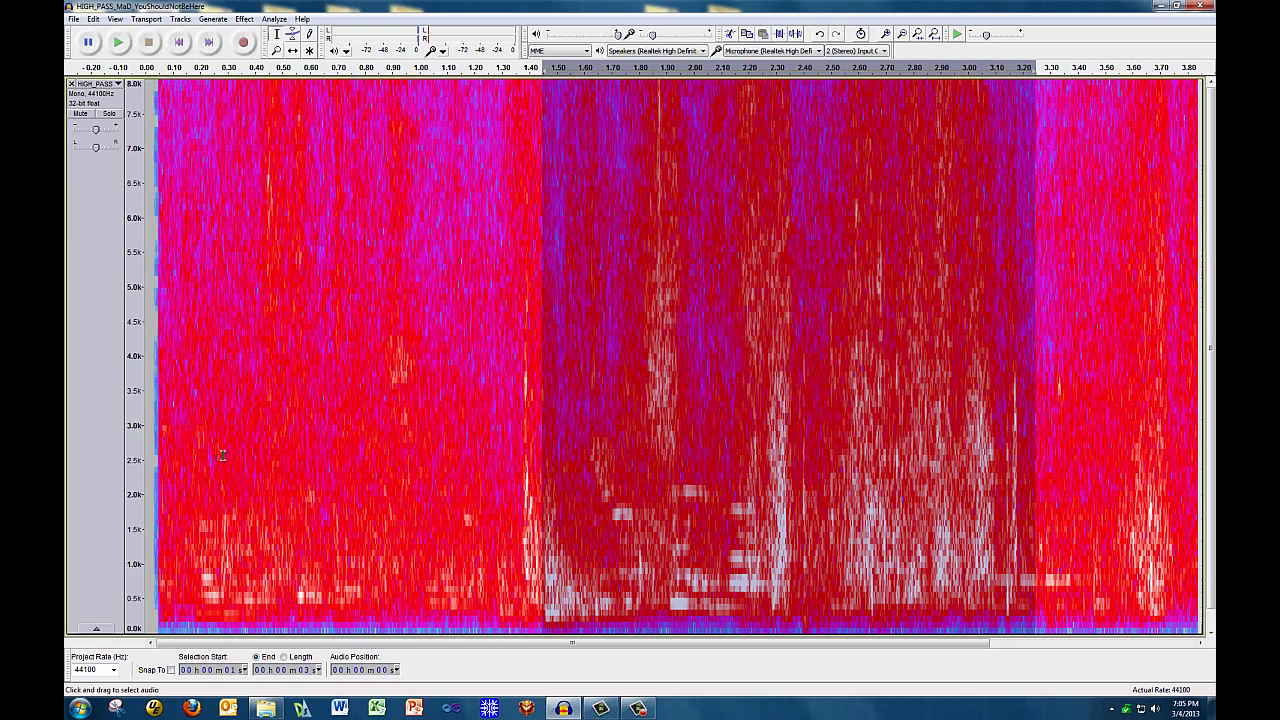